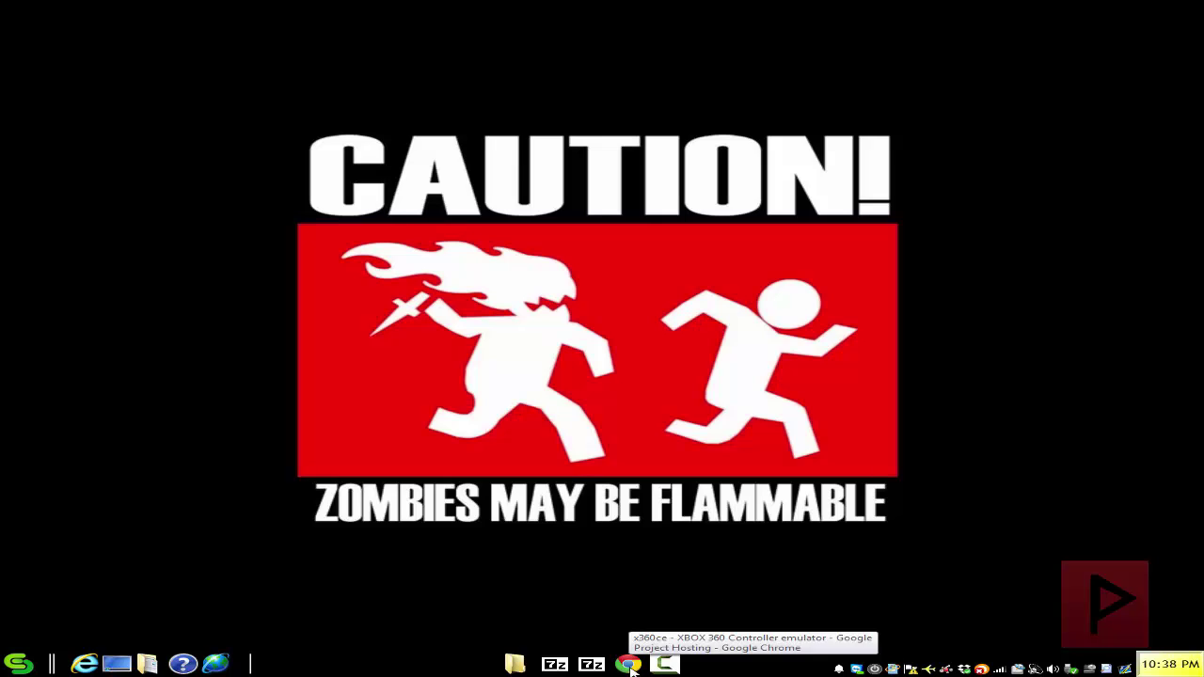
- Open the full x360ce Downloads list in Chrome, then minimize the browser
left_click(630, 664)
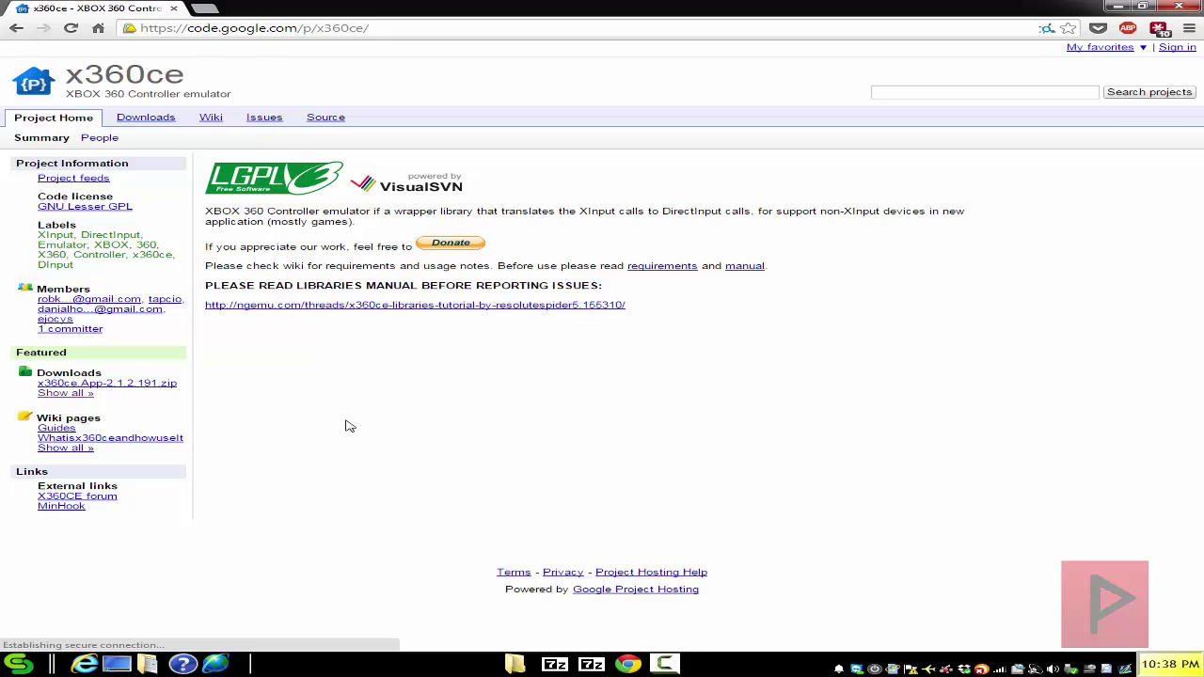
left_click(81, 394)
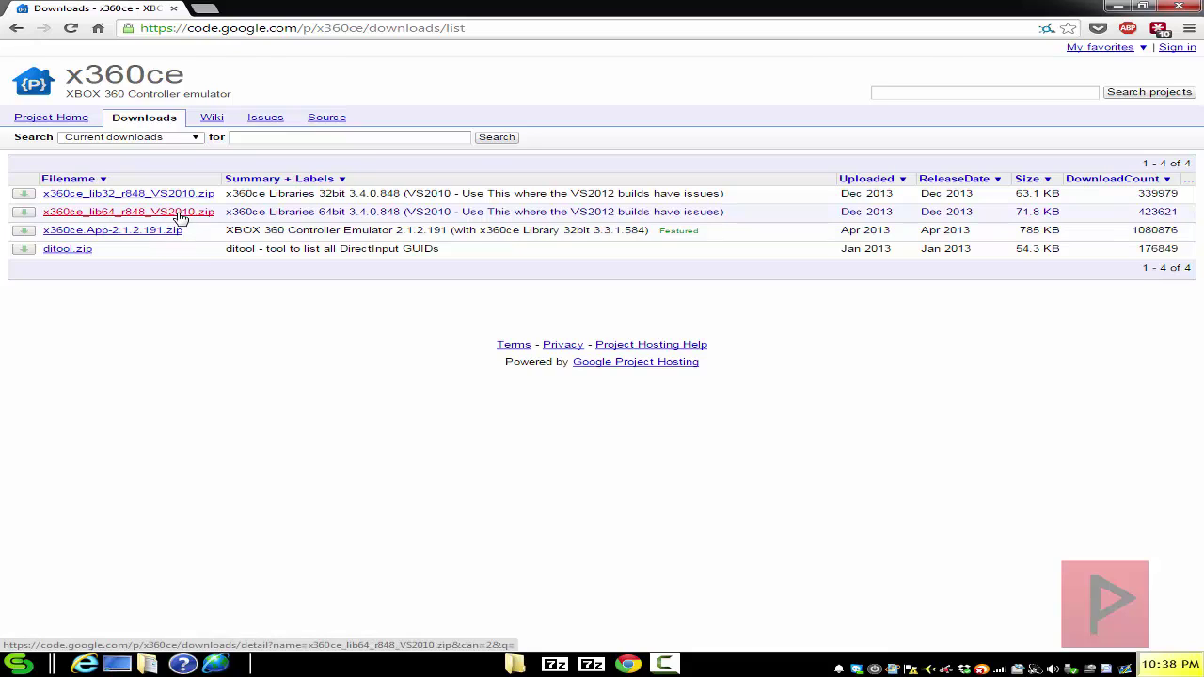
left_click(1117, 7)
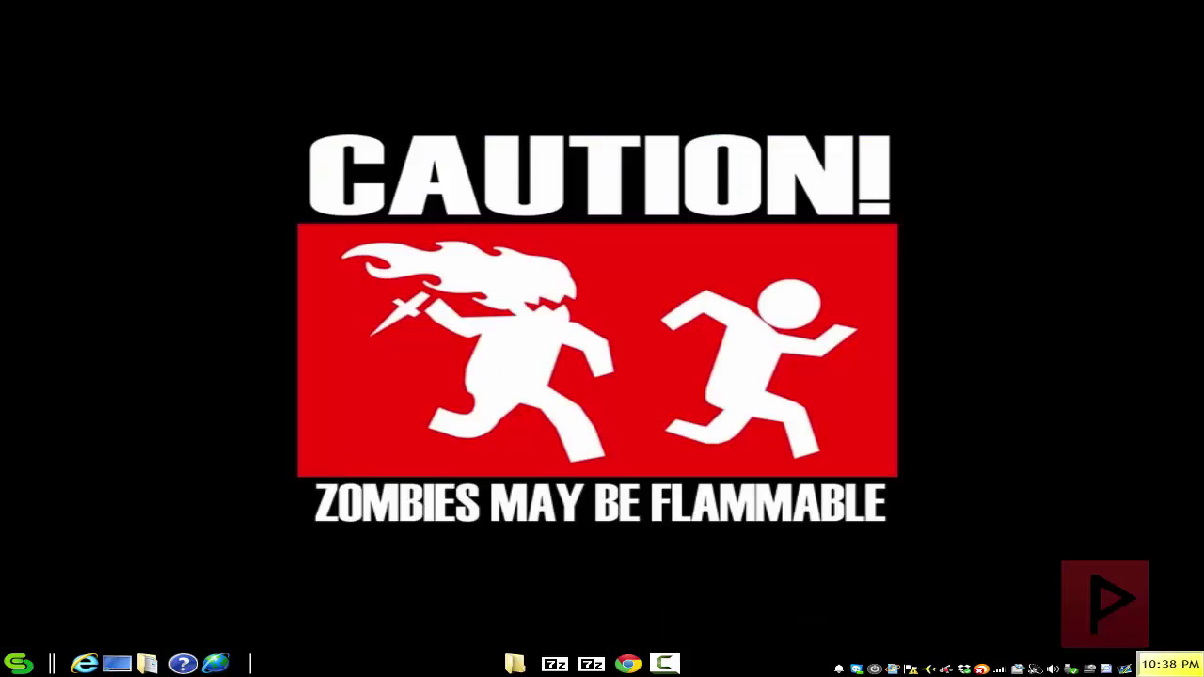
- Copy x360ce.exe from the 7-Zip archive into the Dying Light folder and launch it
left_click(510, 665)
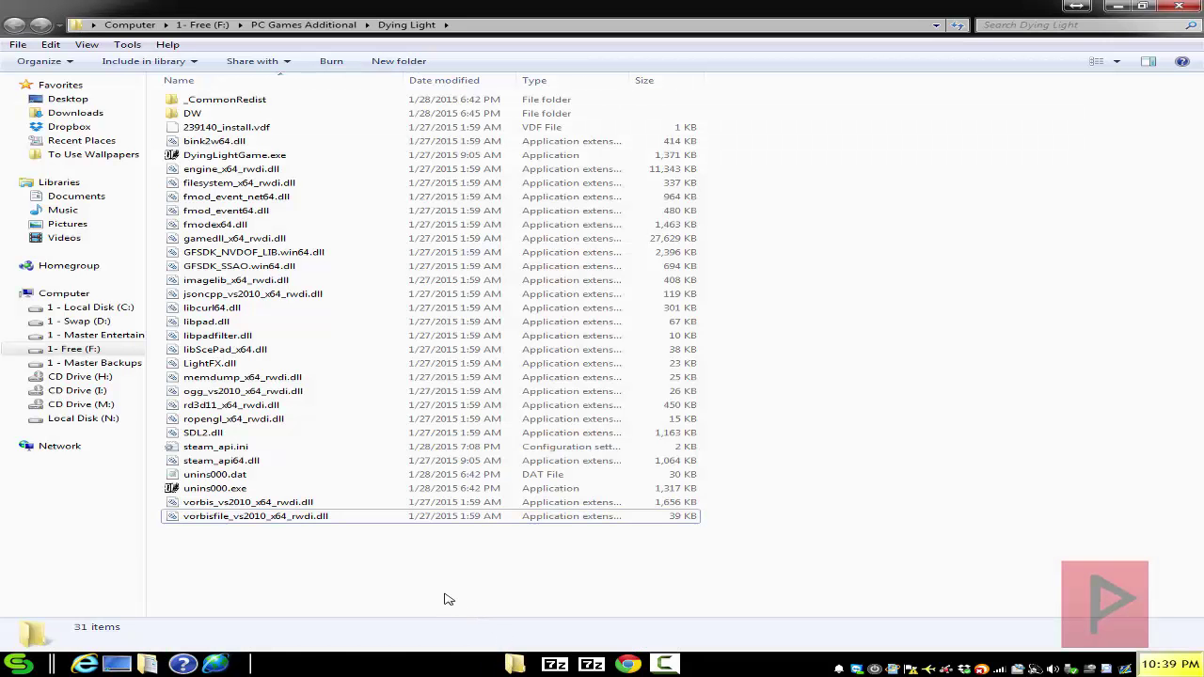
left_click(562, 666)
left_click_drag(666, 270, 290, 557)
left_click(256, 558)
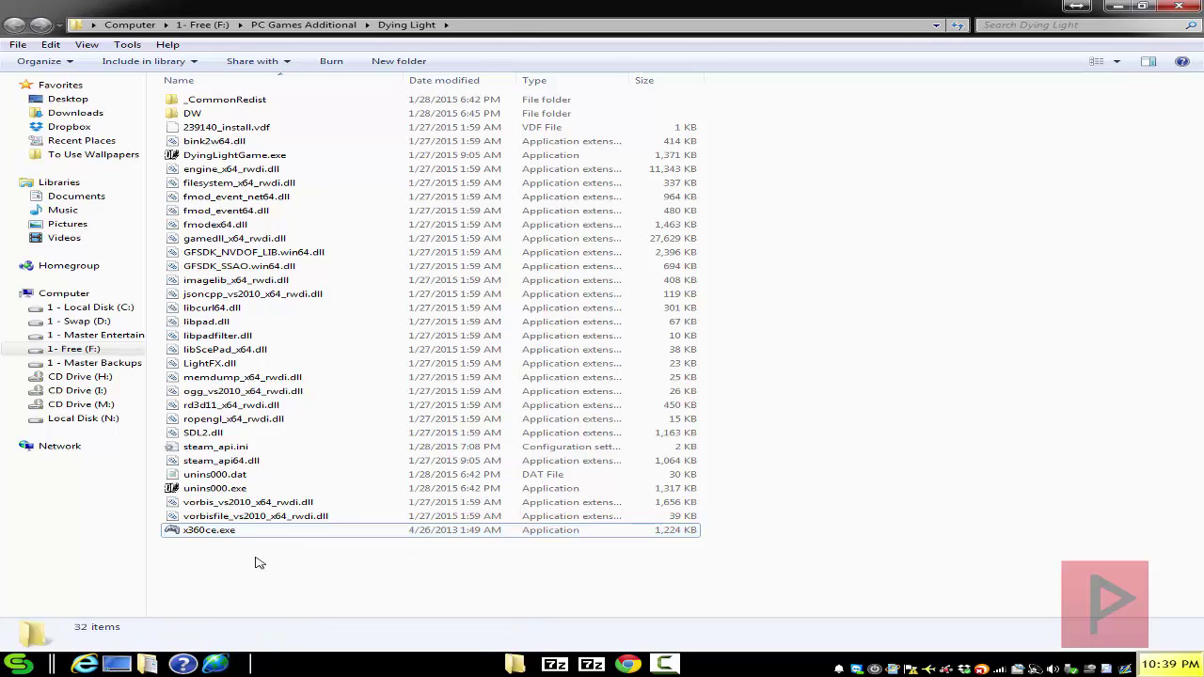
double_click(254, 537)
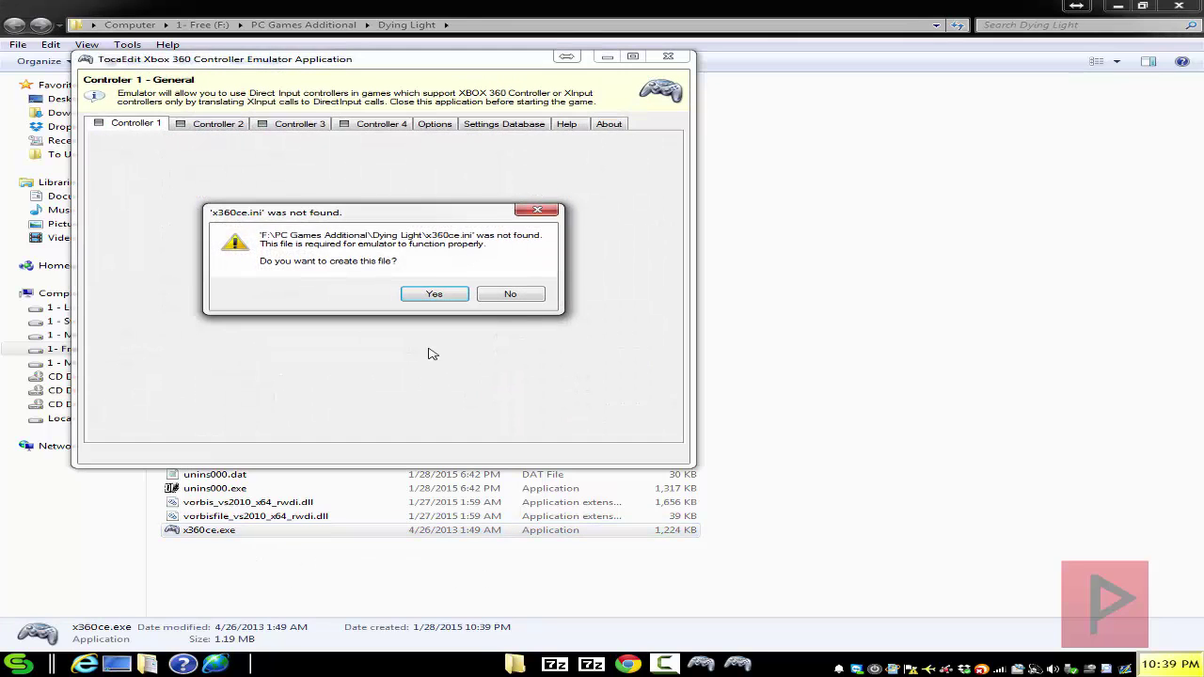
- Create x360ce.ini and xinput1_3.dll, load Twin USB Joystick settings for both devices, then close the crash
left_click(433, 295)
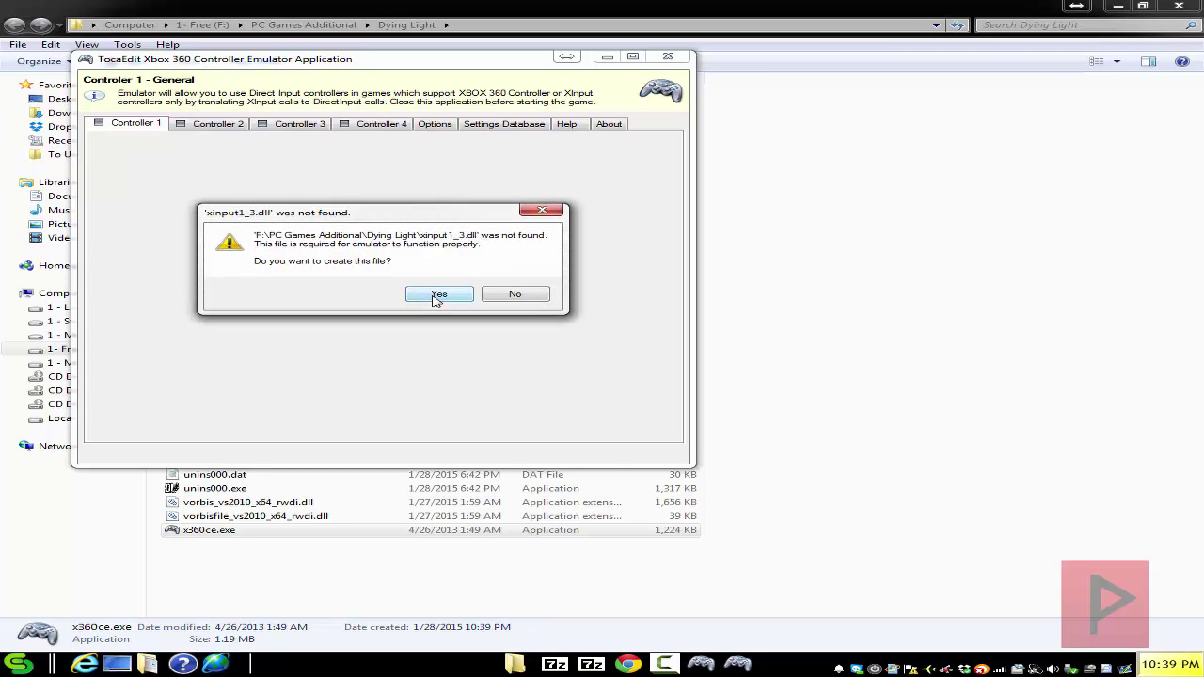
left_click(436, 297)
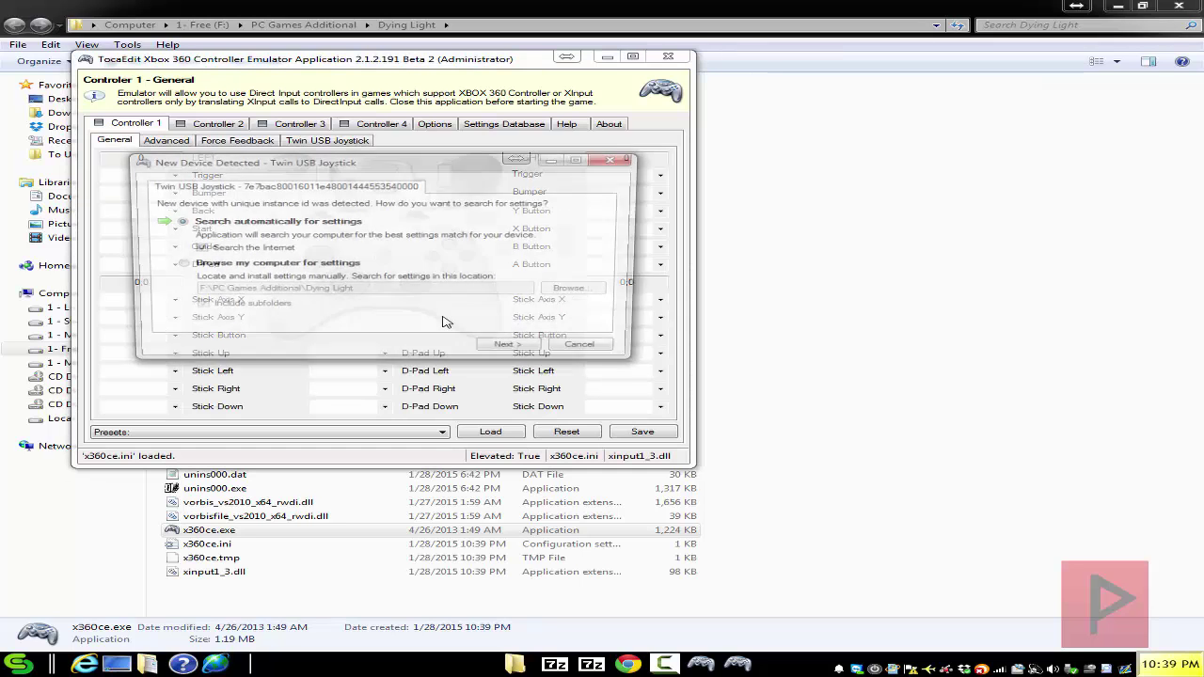
left_click(515, 350)
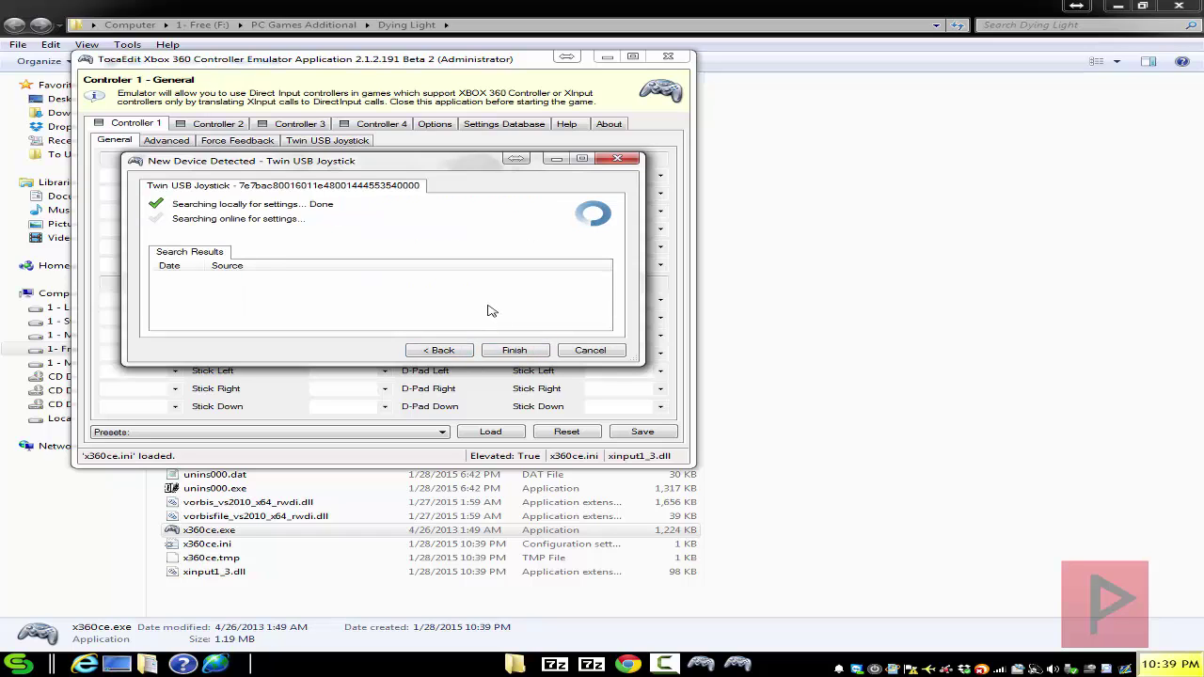
left_click(536, 350)
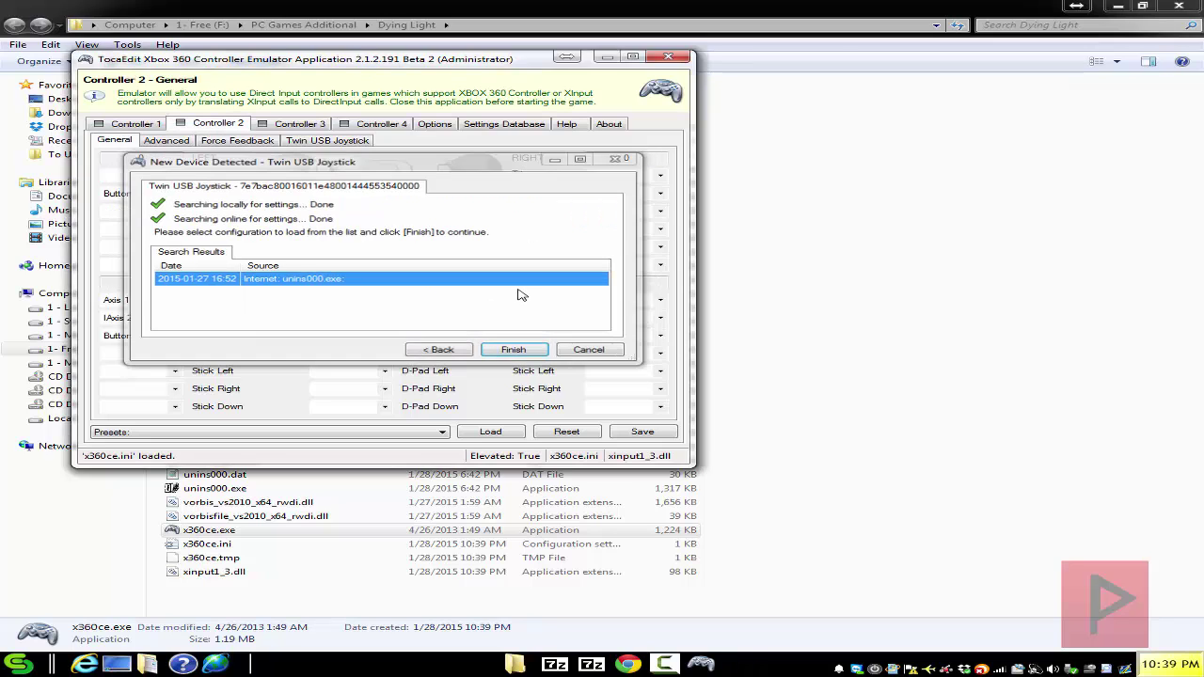
left_click(531, 351)
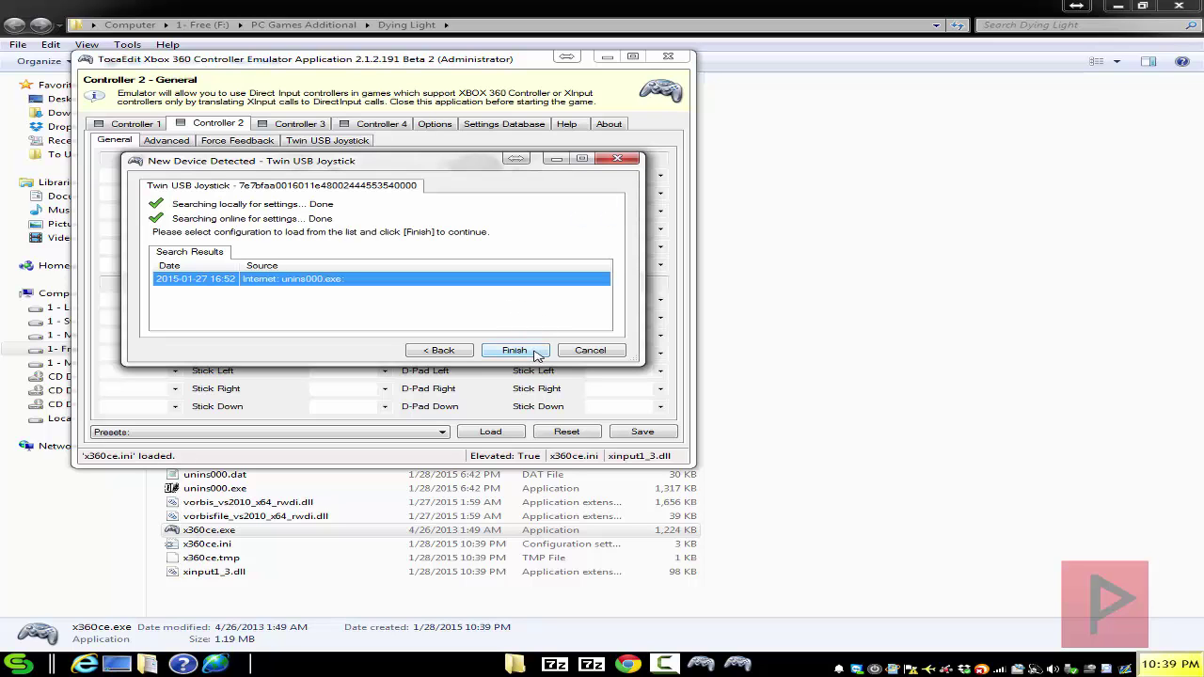
left_click(535, 351)
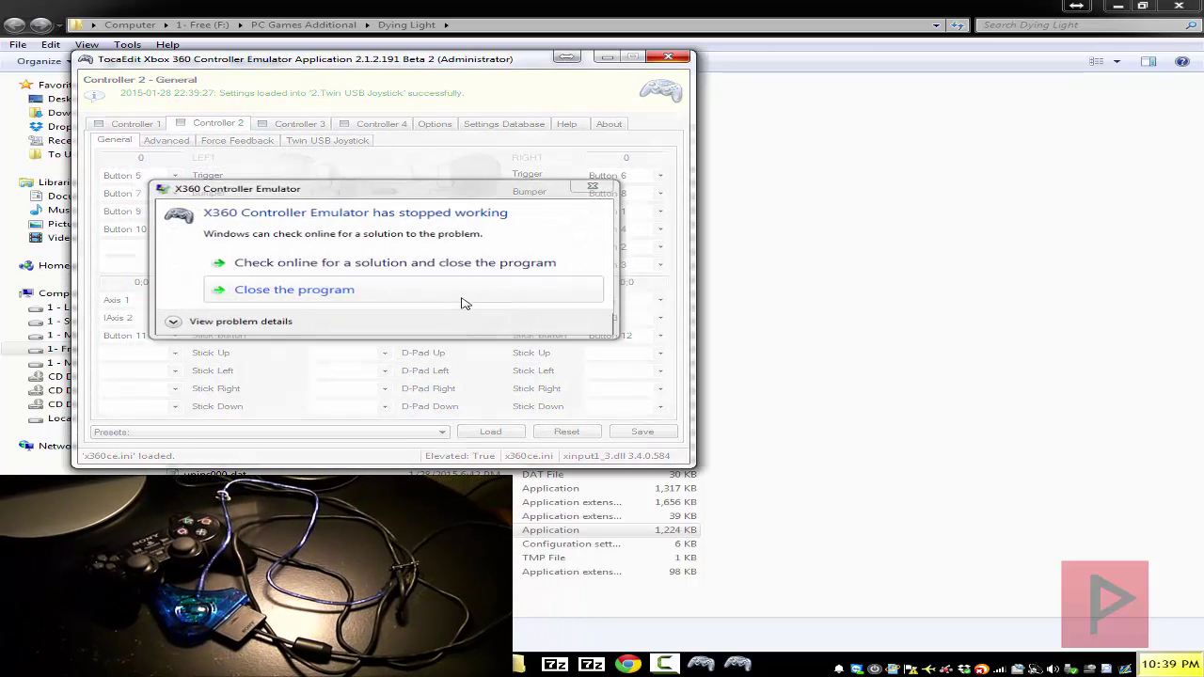
left_click(392, 293)
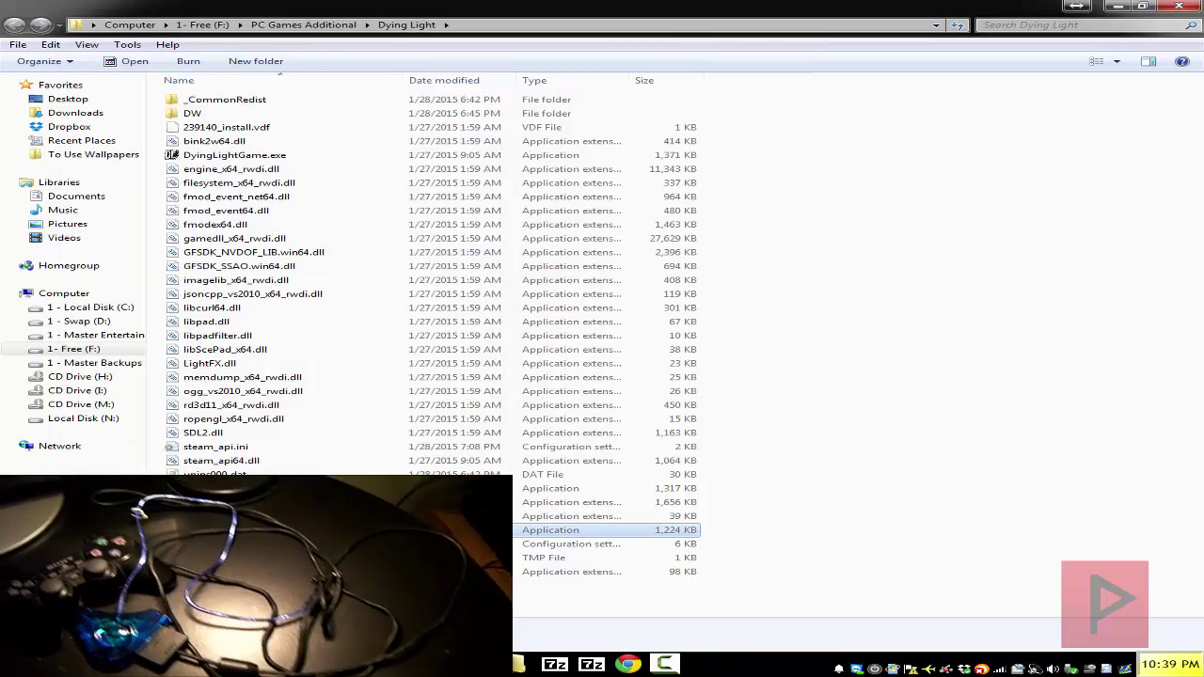
- Relaunch x360ce and load the automatically found settings into Controllers 1 and 2
key("Return")
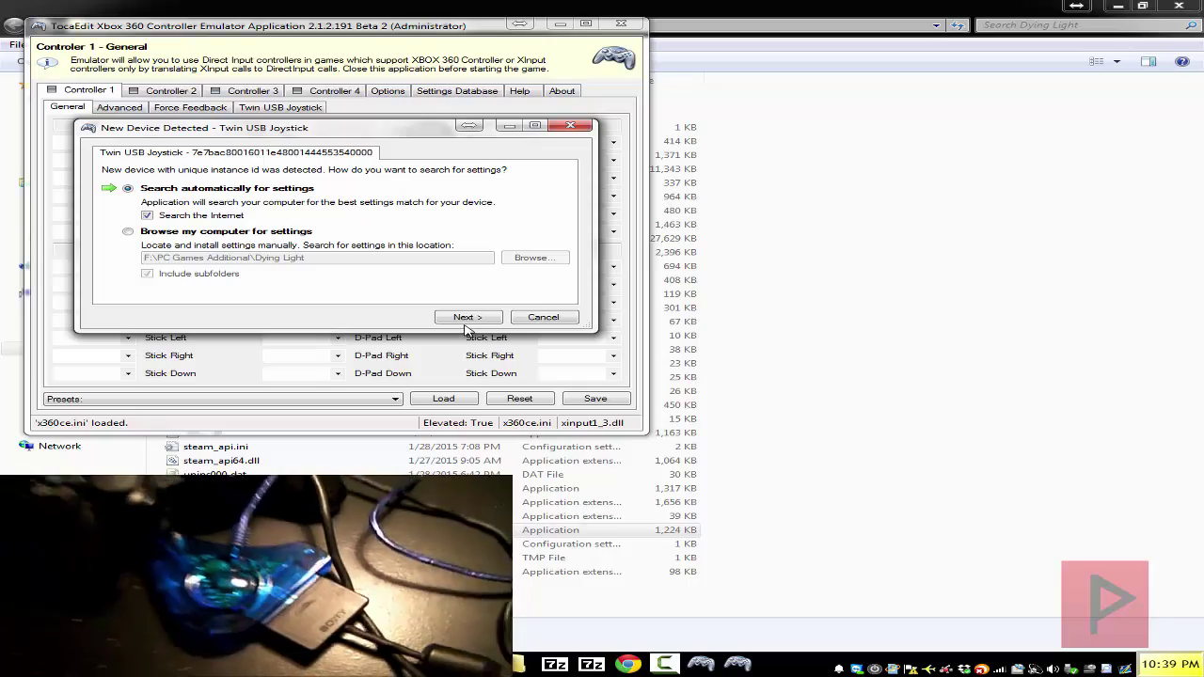
left_click(465, 320)
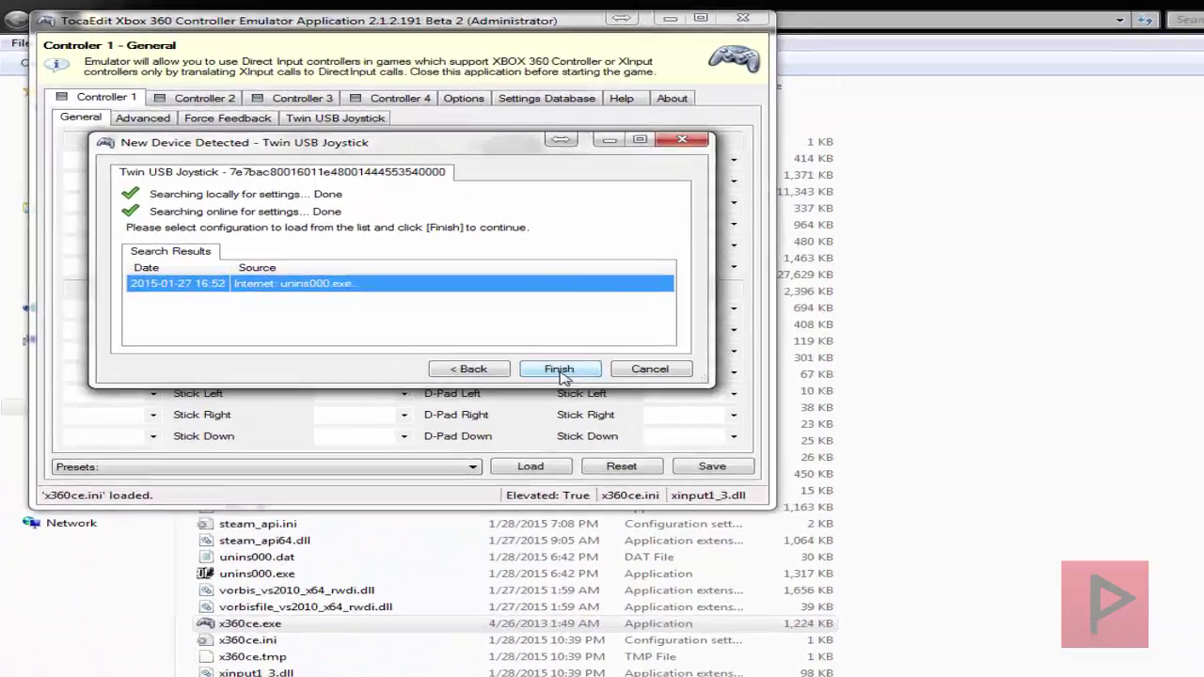
left_click(468, 319)
left_click(469, 321)
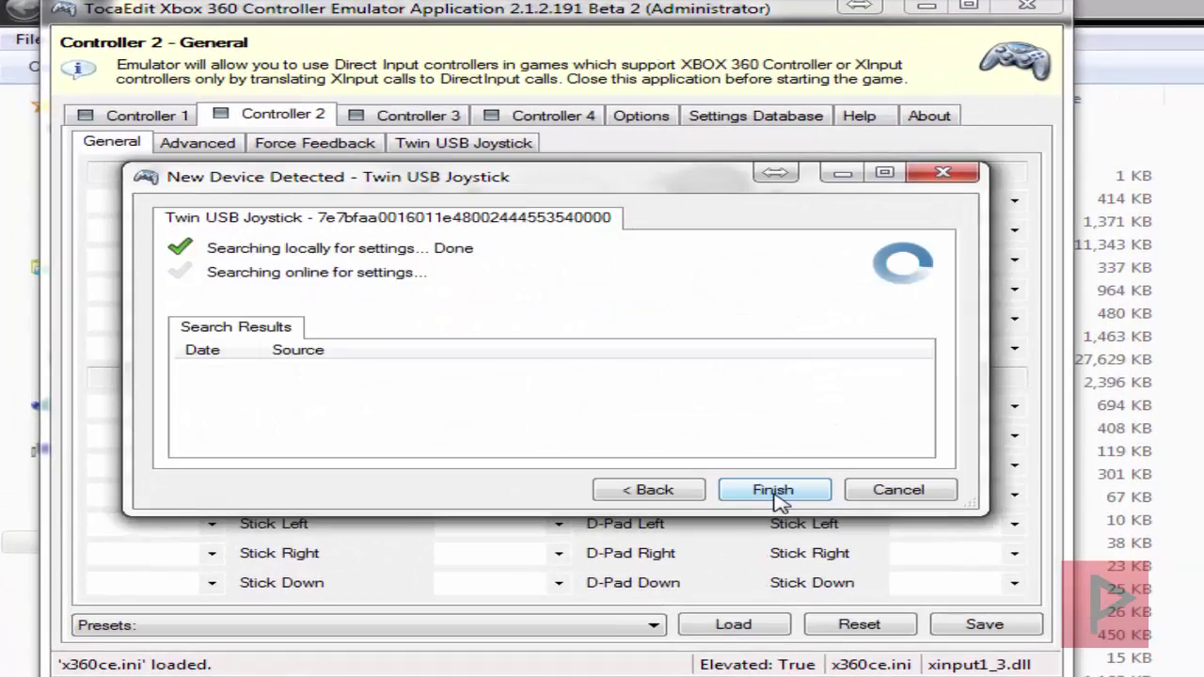
left_click(773, 491)
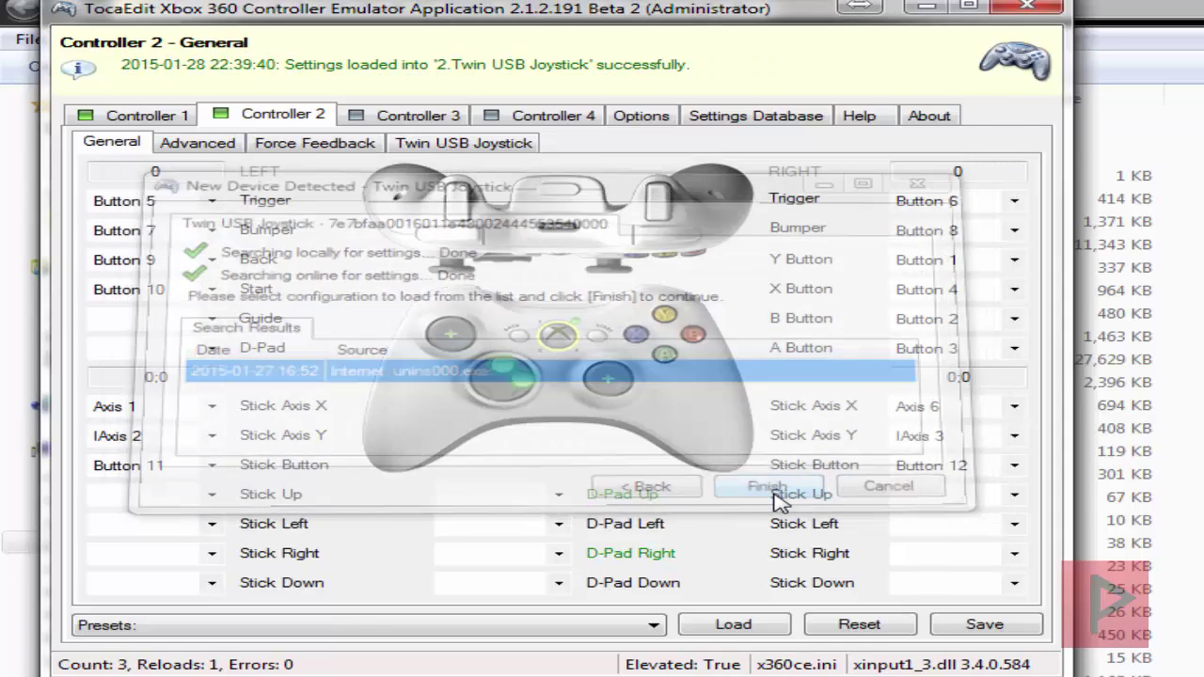
- Map Controller 1's D-Pad to DPad 1, save, and close x360ce
left_click(175, 123)
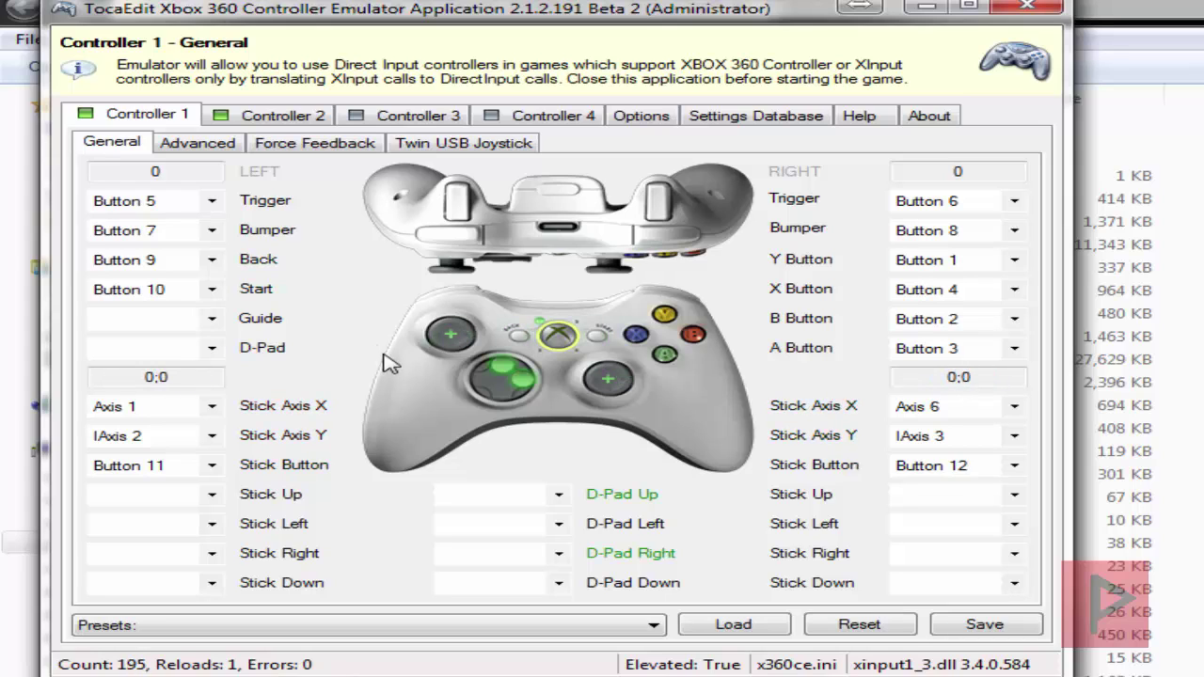
left_click(212, 349)
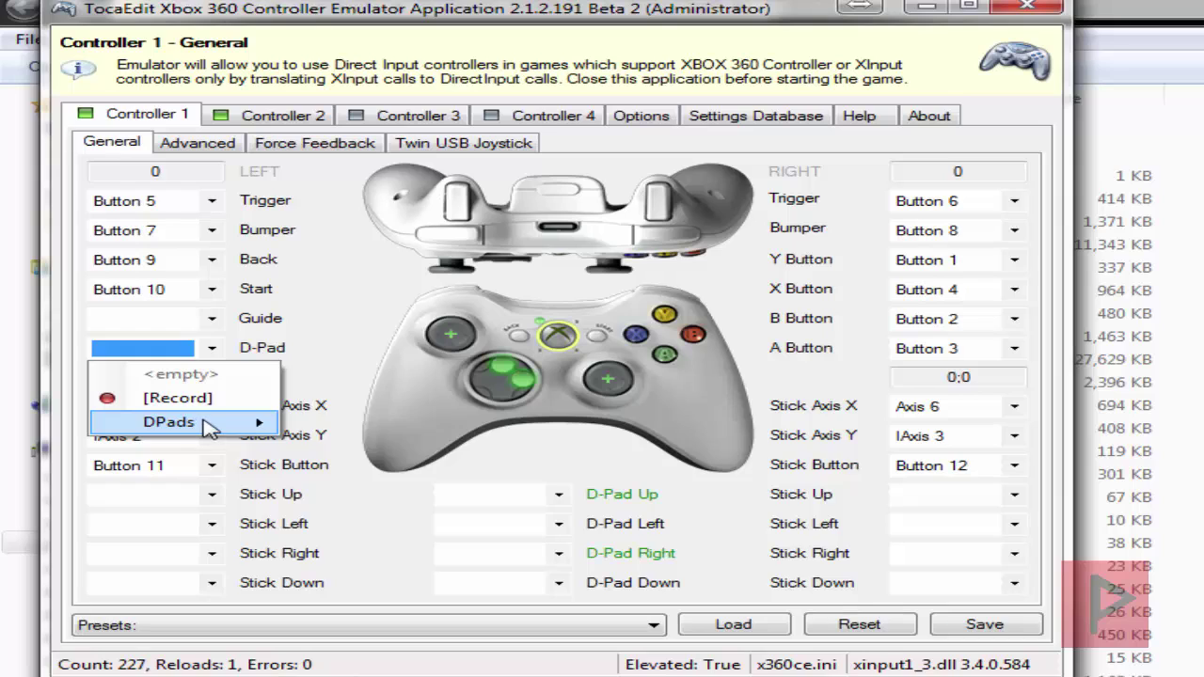
mouse_move(206, 425)
left_click(327, 426)
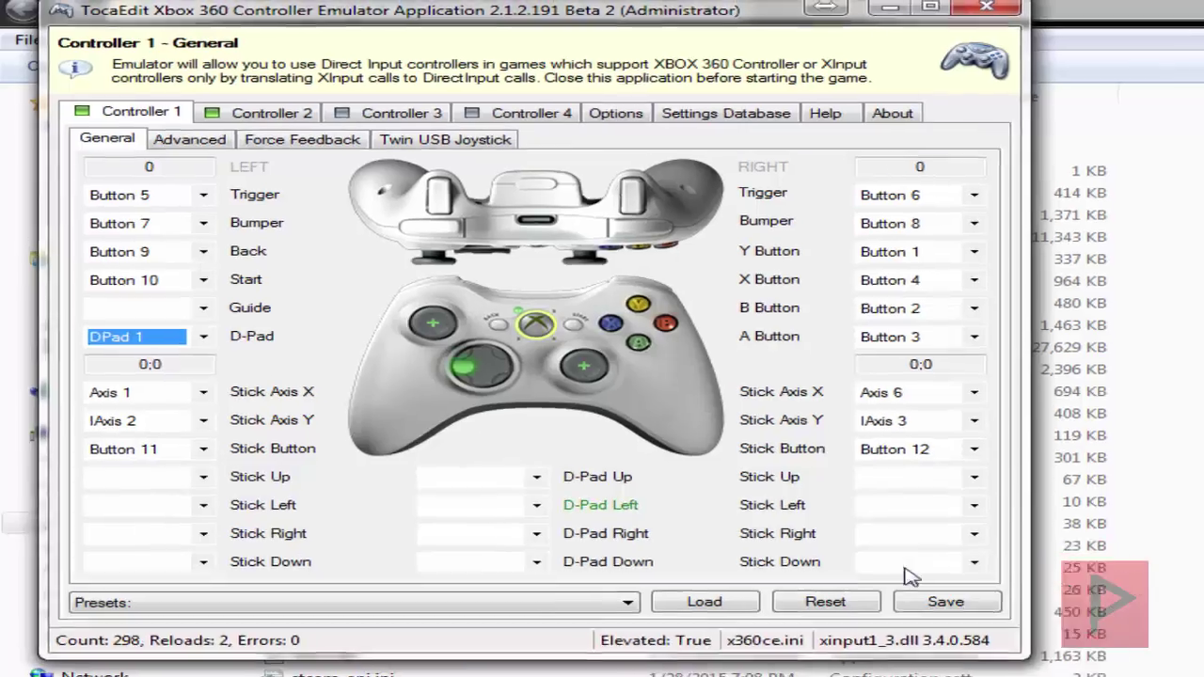
left_click(985, 624)
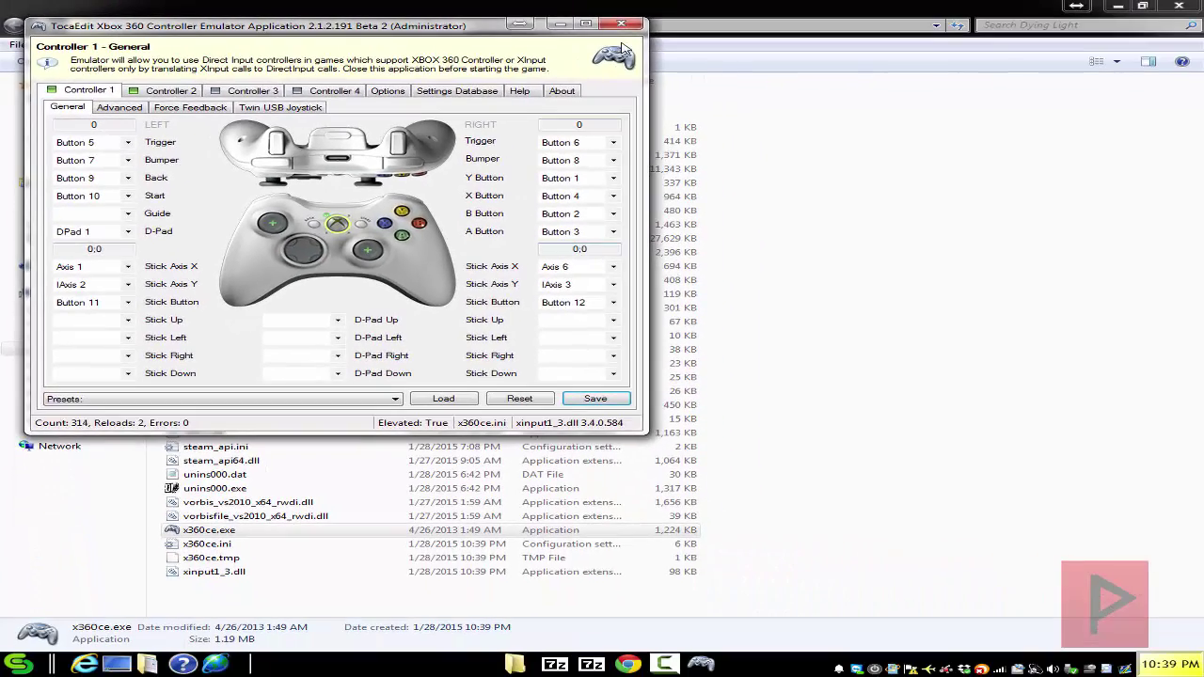
left_click(621, 24)
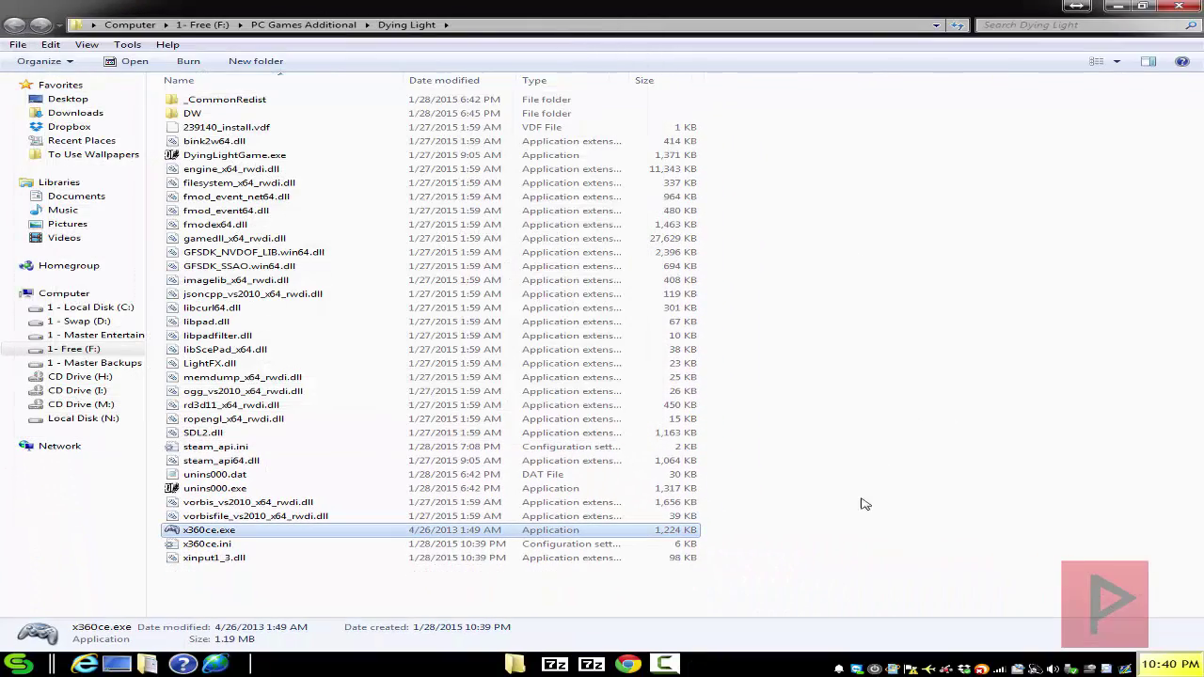
- Copy all x360ce_libraries archive files into the Dying Light folder, replacing existing files
left_click(591, 665)
left_click_drag(564, 314, 682, 144)
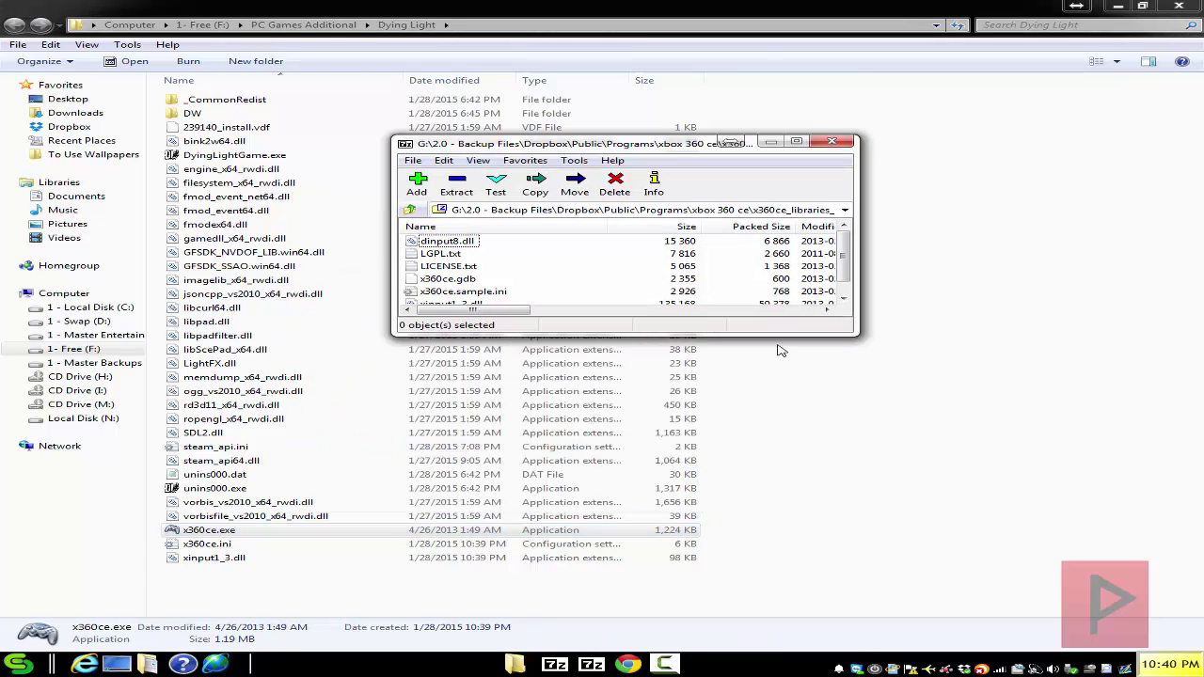
left_click_drag(857, 328, 910, 319)
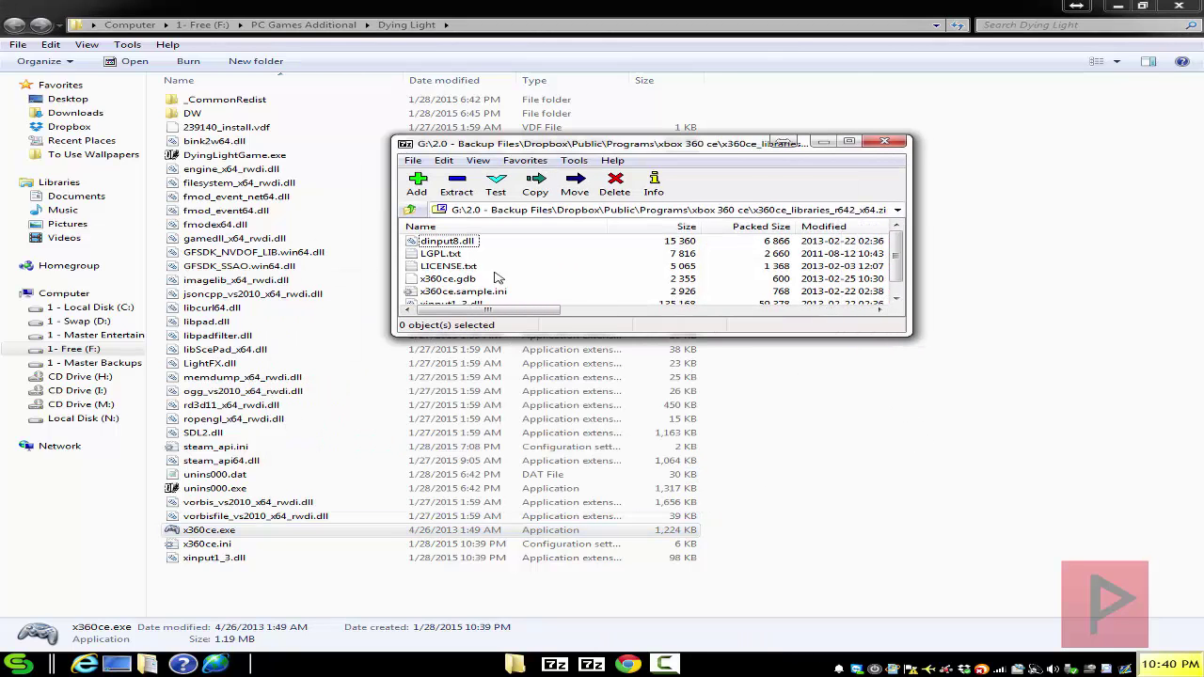
key("ctrl+a")
left_click_drag(461, 282, 761, 602)
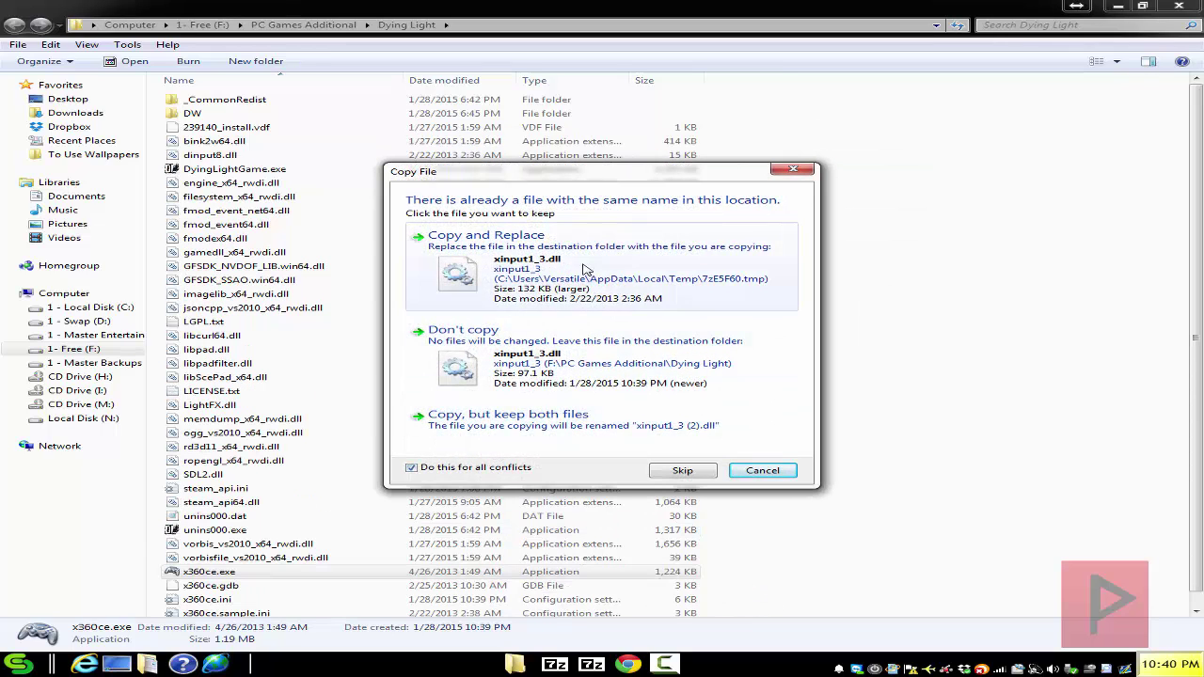
left_click(527, 263)
- Select x360ce.ini in the Dying Light folder
left_click(1046, 505)
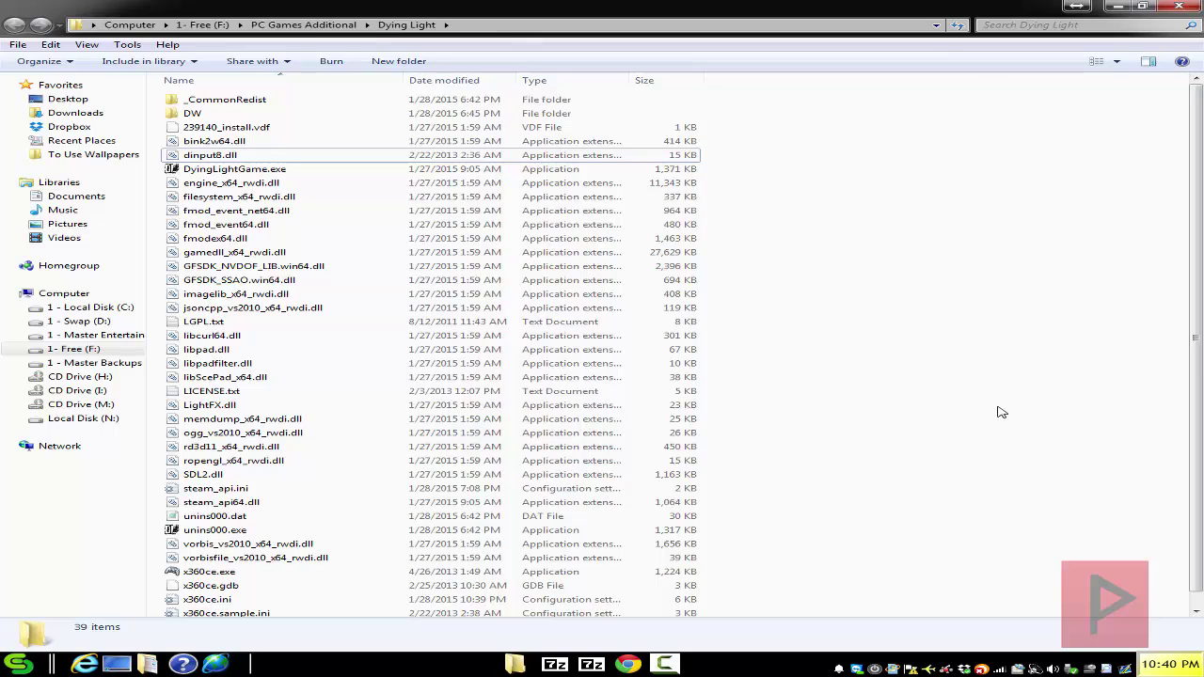
scroll(992, 399, "down", 1)
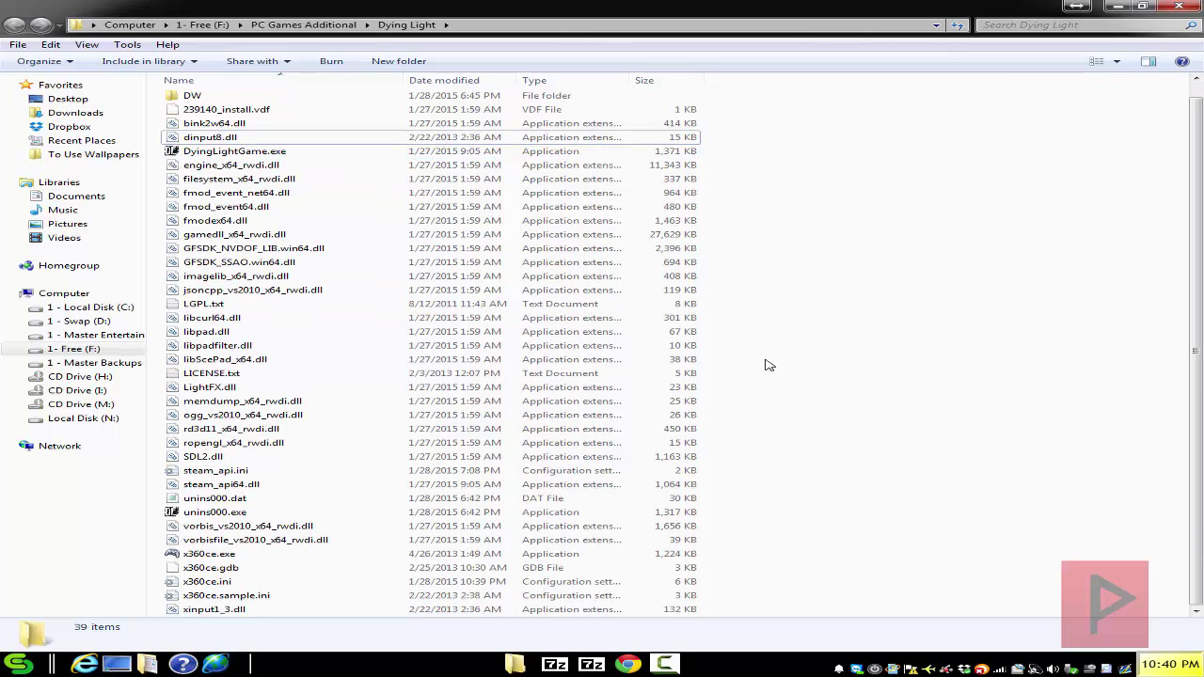
left_click(234, 583)
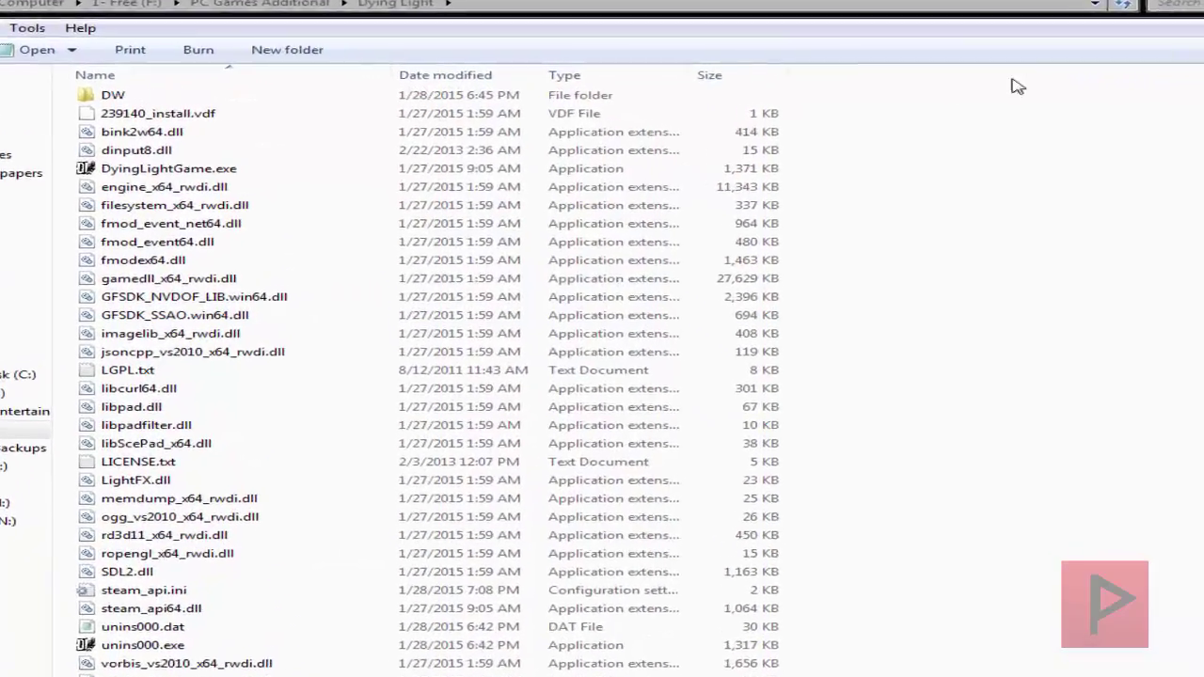
- Open x360ce.ini and add a Version line below AllowOnlyOneCopy=1
key("Return")
left_click(438, 166)
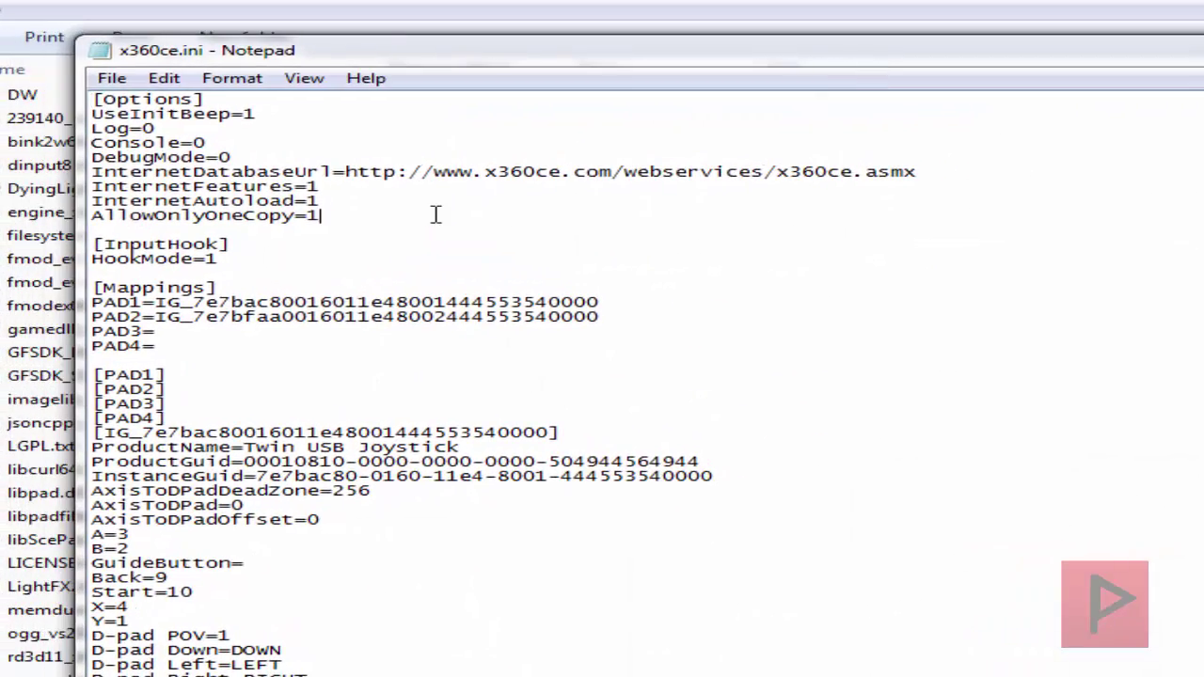
key("Return")
type("VERSION")
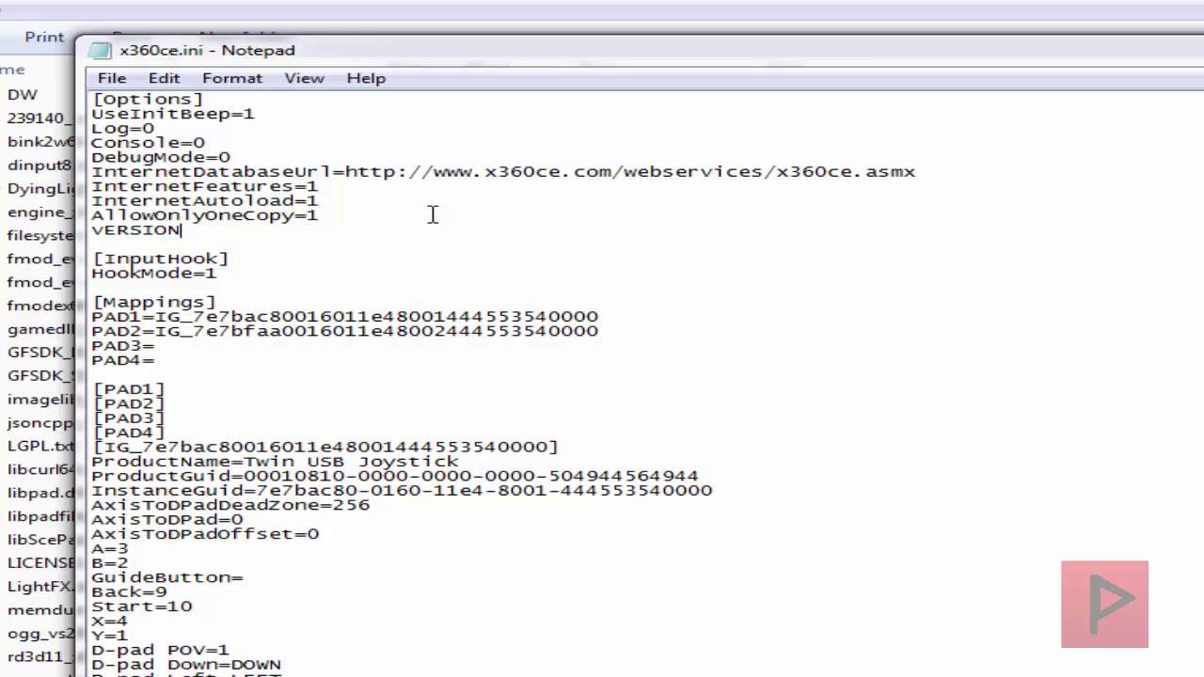
key("BackSpace")
key("BackSpace")
key("BackSpace")
key("BackSpace")
key("BackSpace")
key("BackSpace")
type("ersion")
- Save x360ce.ini and close Notepad
left_click(111, 78)
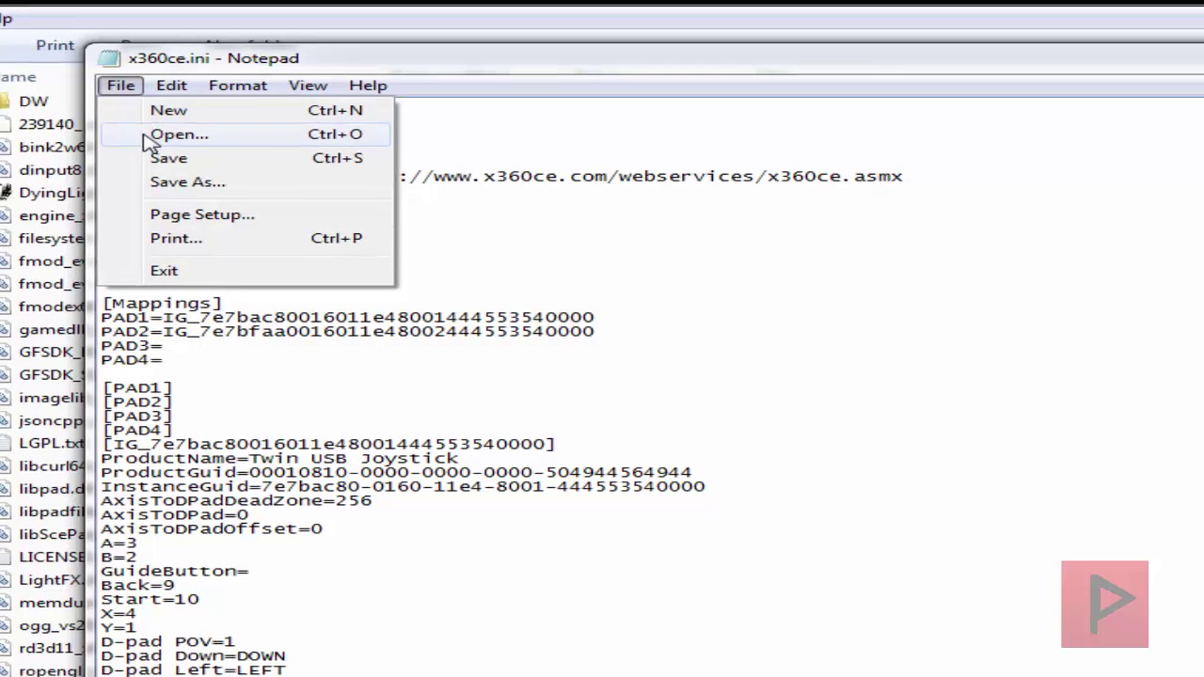
left_click(176, 155)
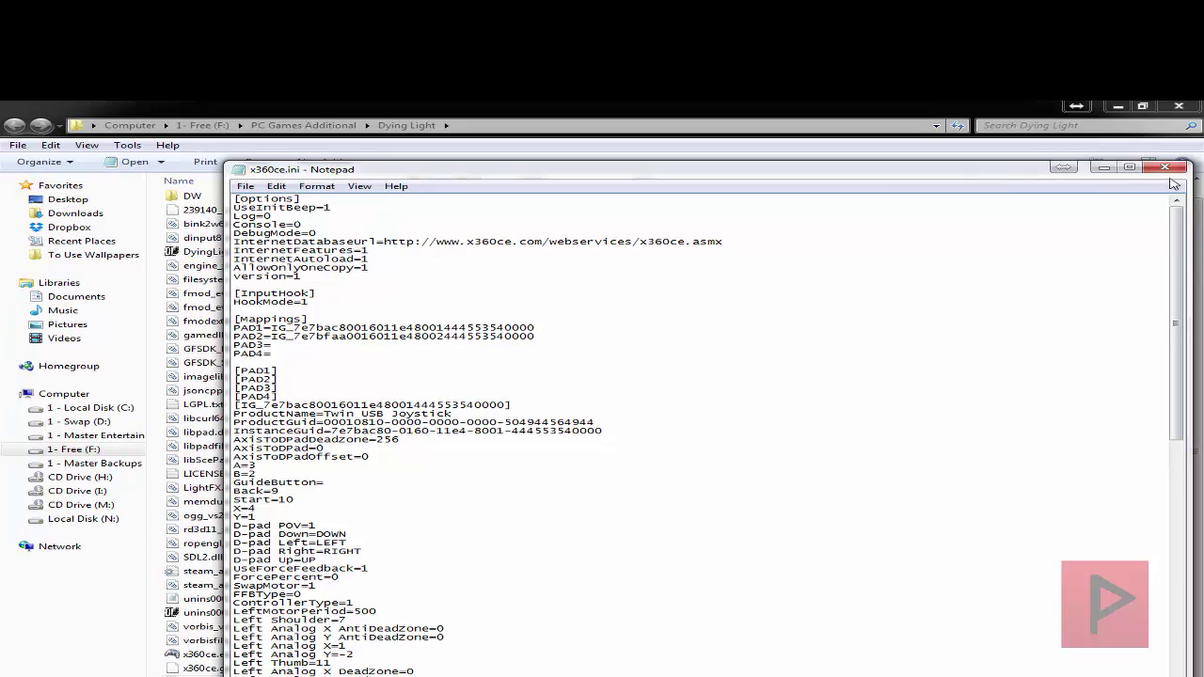
left_click(1164, 168)
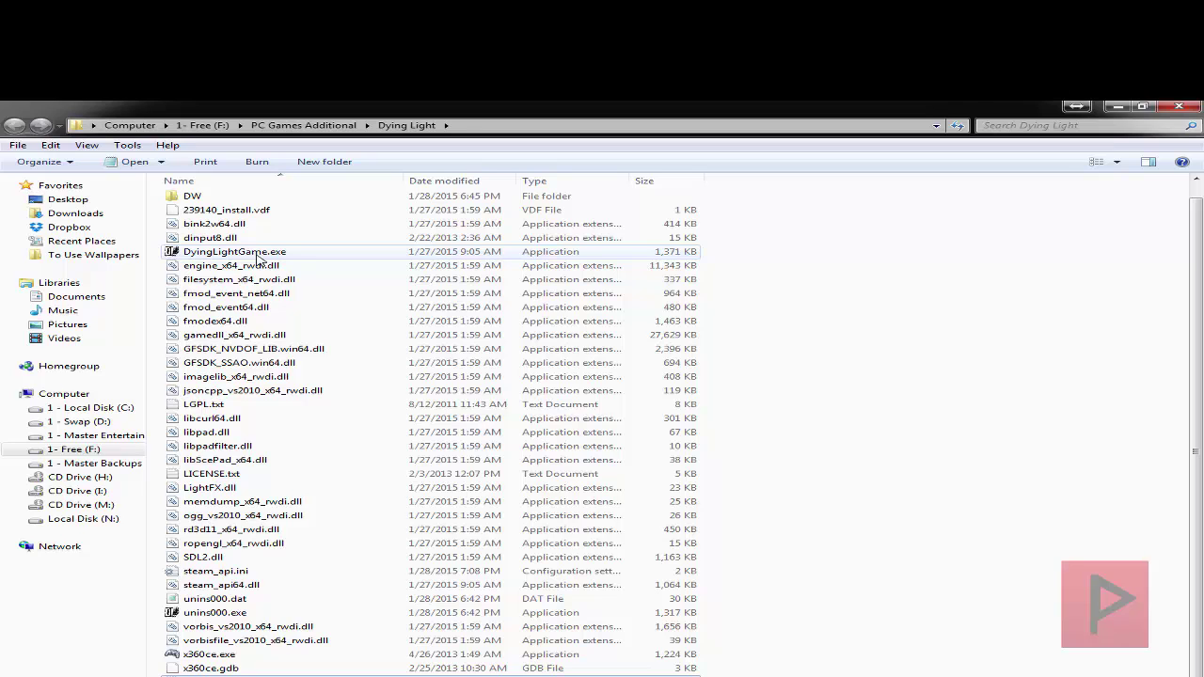
- Launch Dying Light, confirm Controls shows XBOX 360 CONTROLLER, and review the controller button layout
left_click(1117, 106)
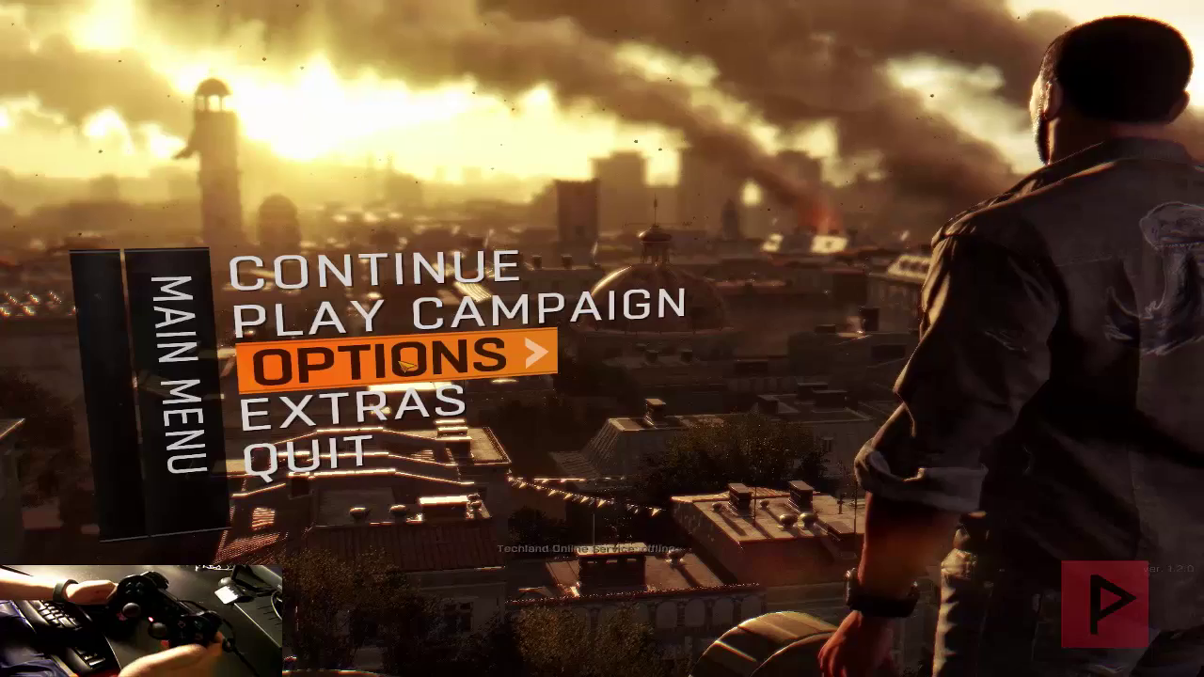
key("Return")
key("Down")
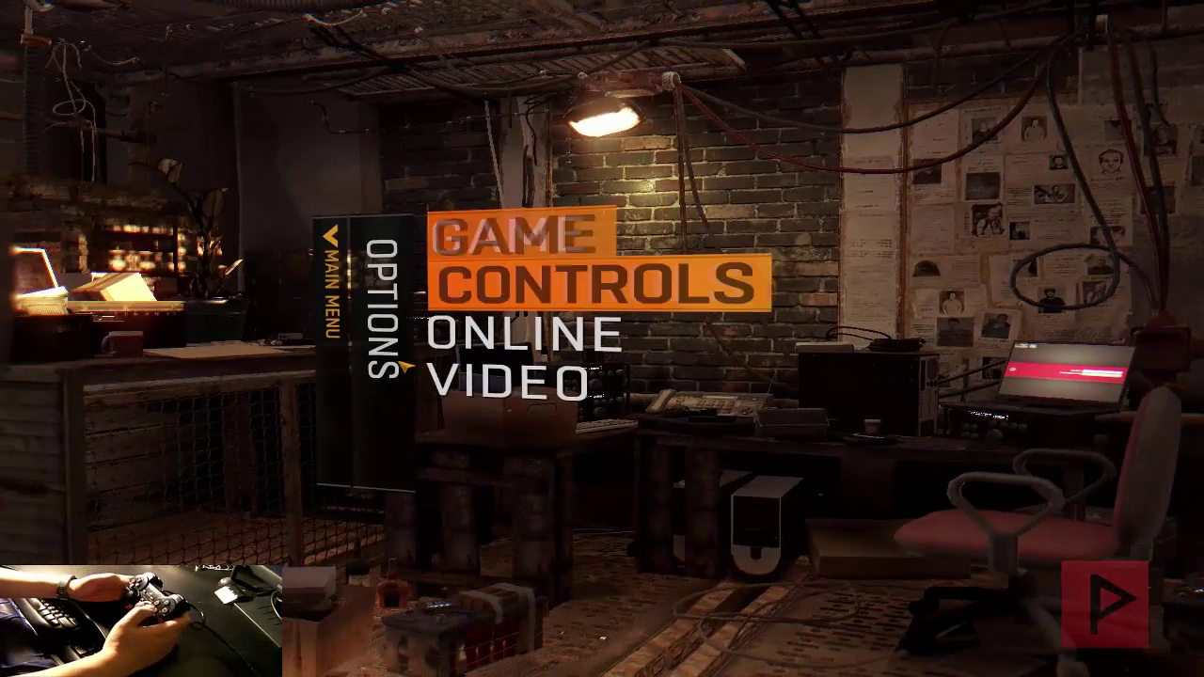
key("Return")
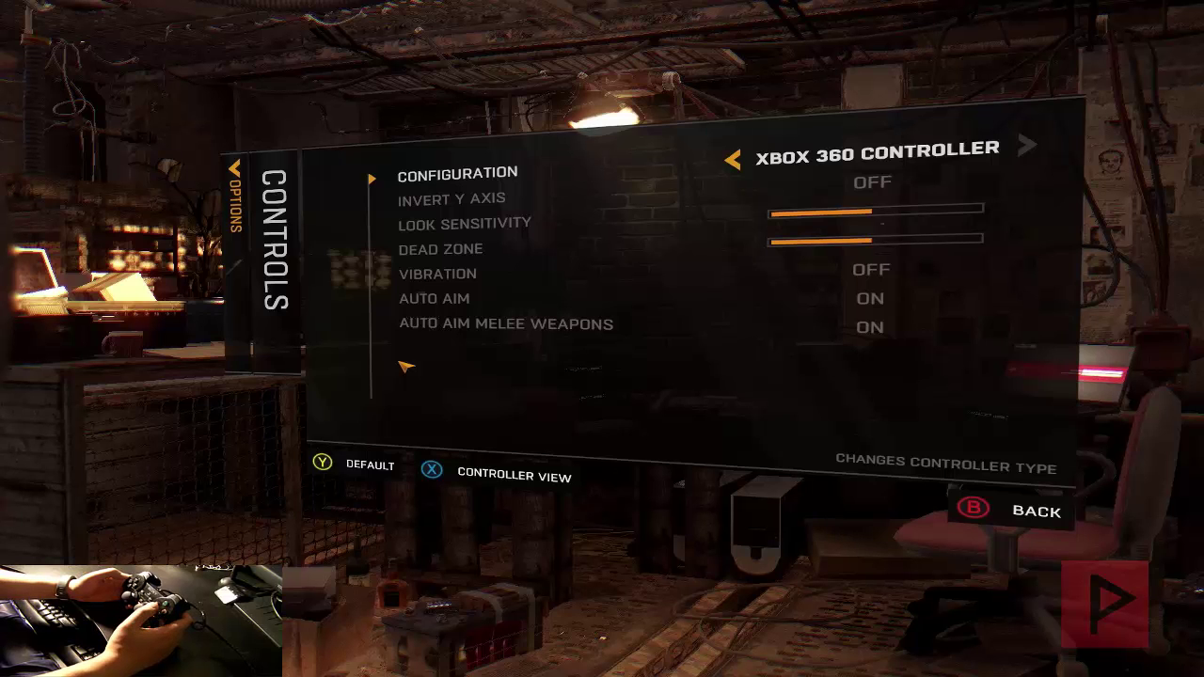
key("x")
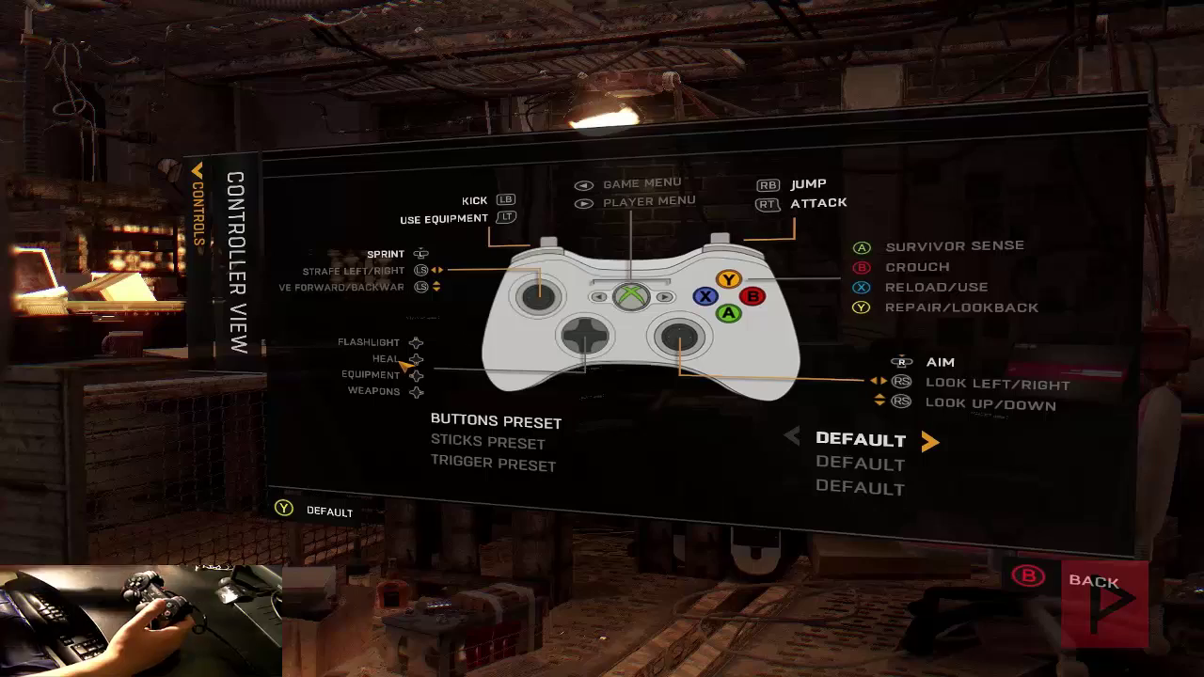
key("Escape")
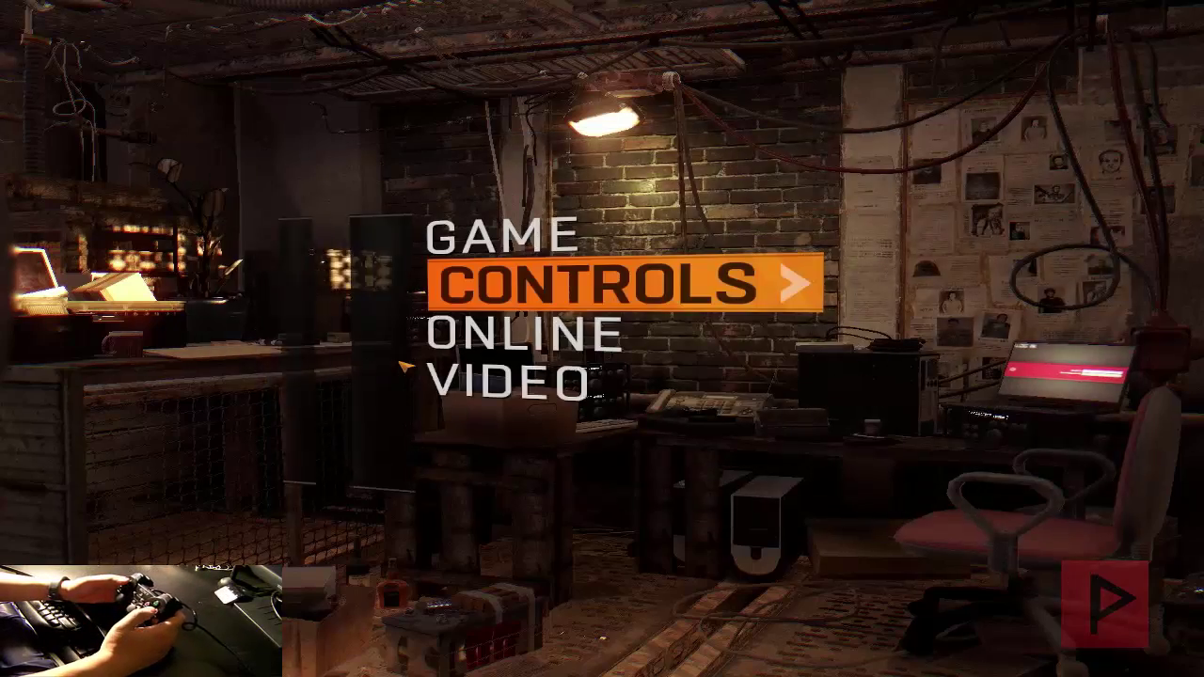
key("Escape")
- Select Play Campaign and continue past the Slums loading screen
key("Up")
key("Return")
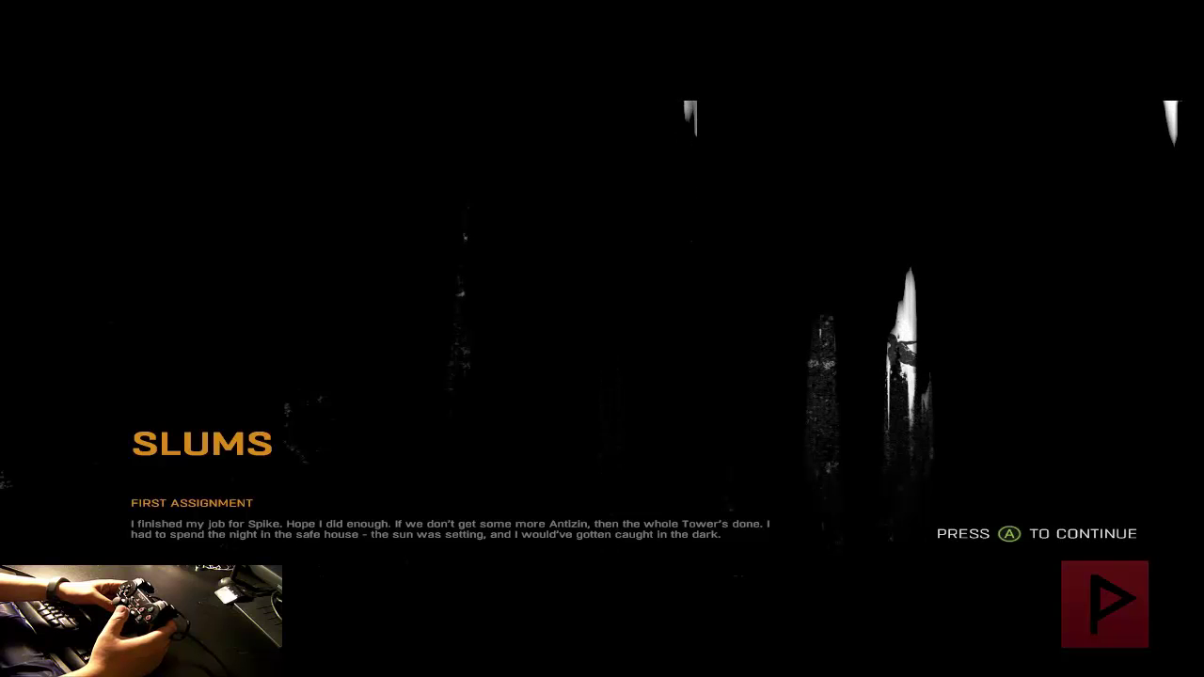
key("Return")
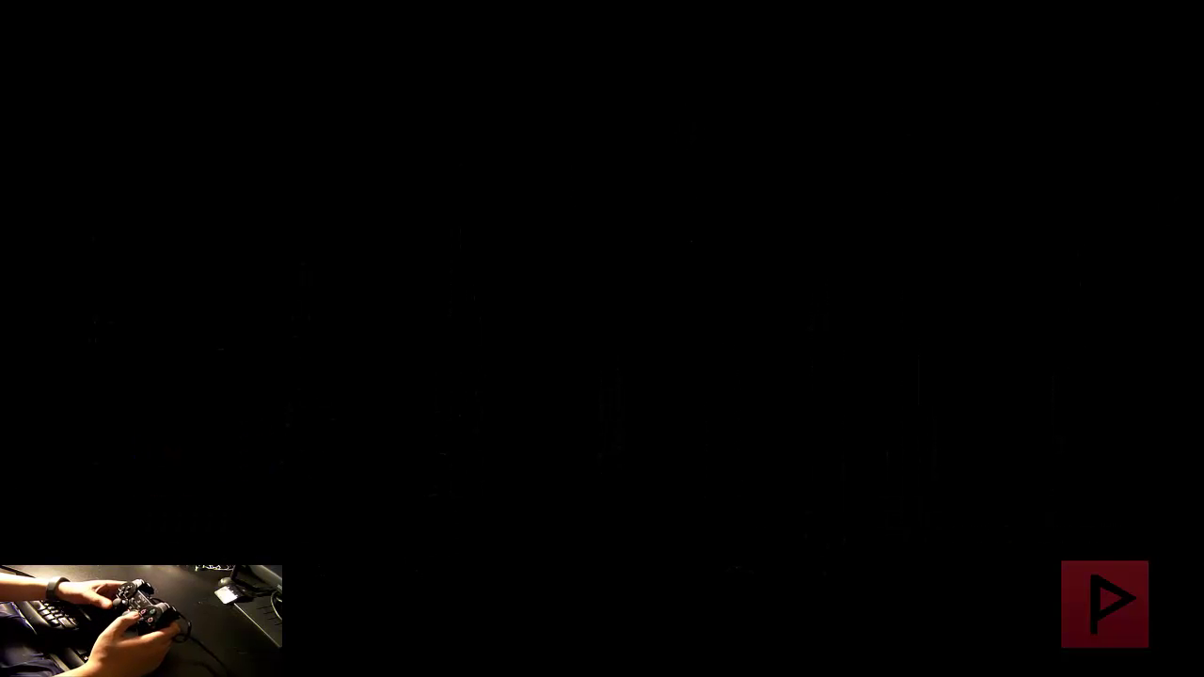